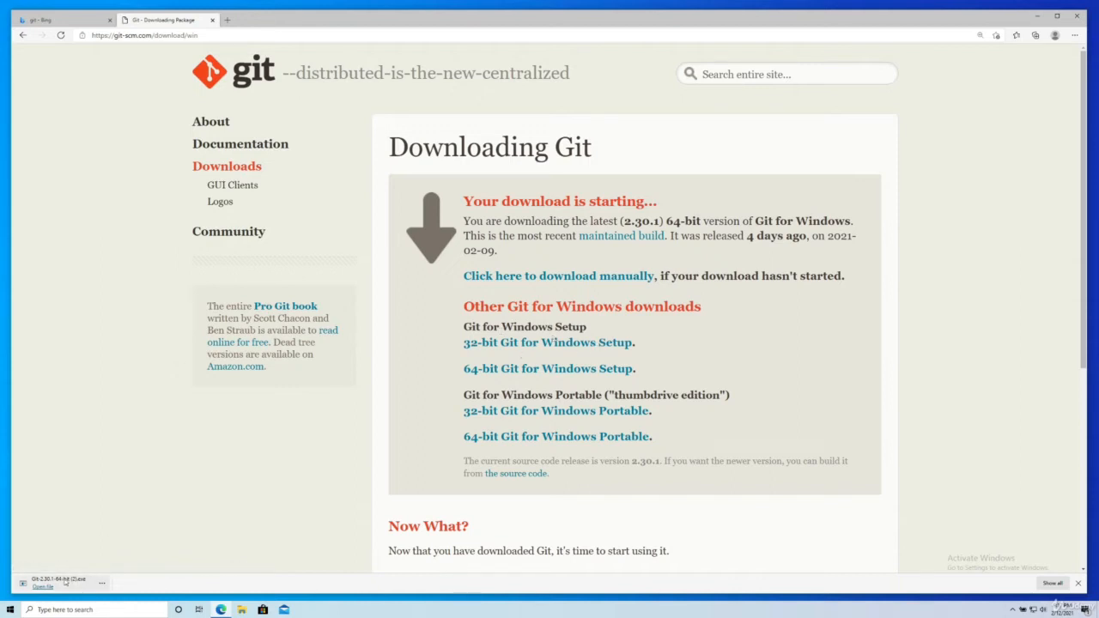
Run the downloaded Git 2.30.1 installer, allow it to make changes, and continue past the GNU General Public License.
click(67, 586)
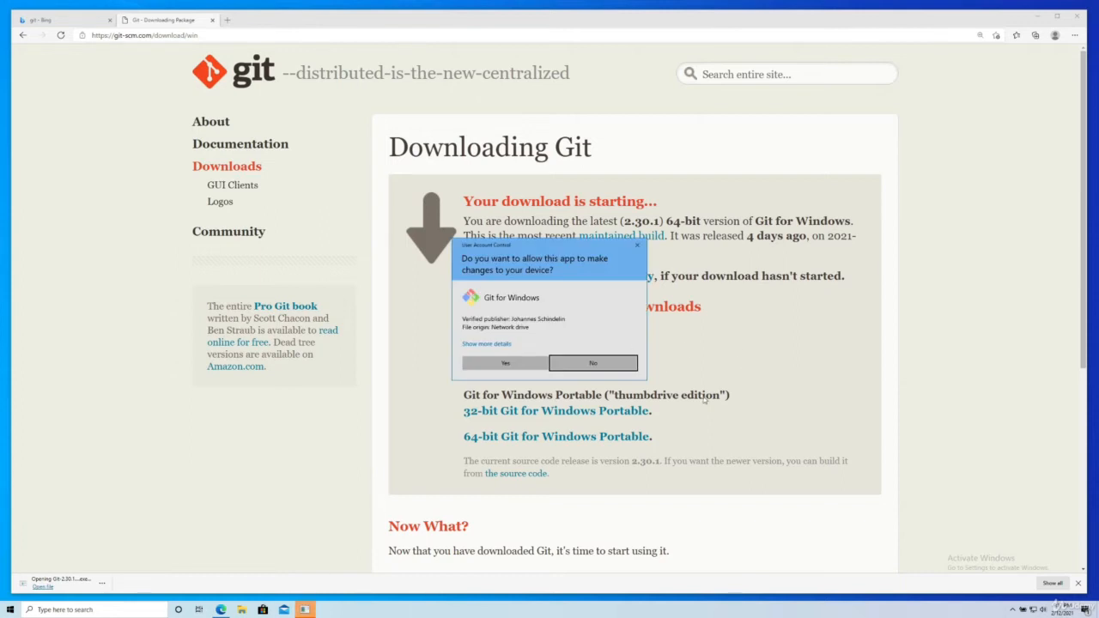
click(519, 364)
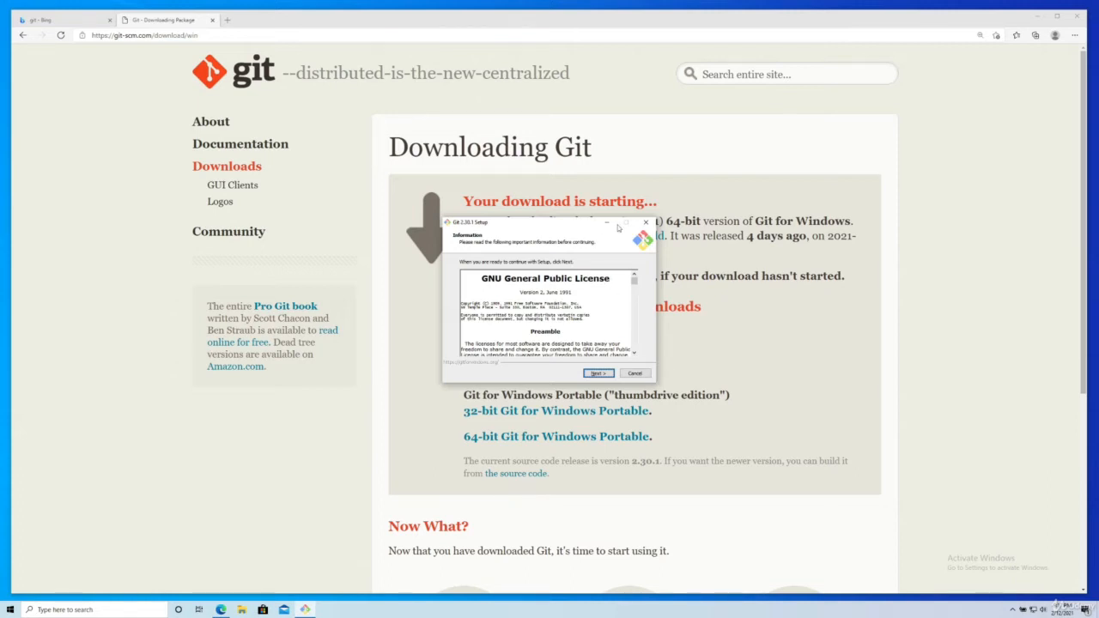
drag(529, 224, 506, 221)
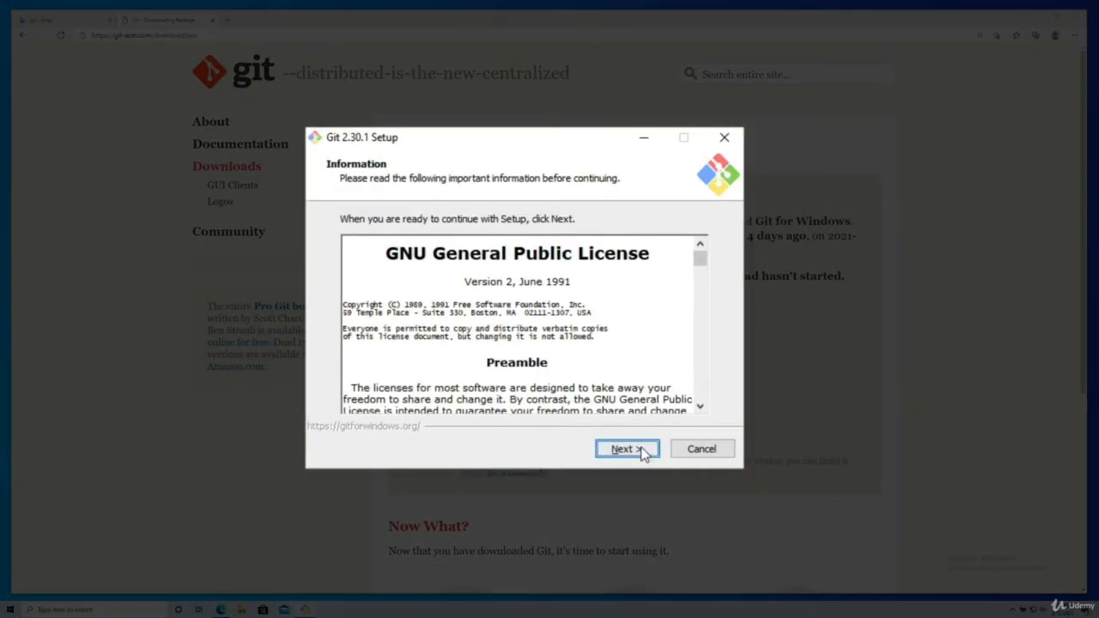
scroll(608, 382, down, 20)
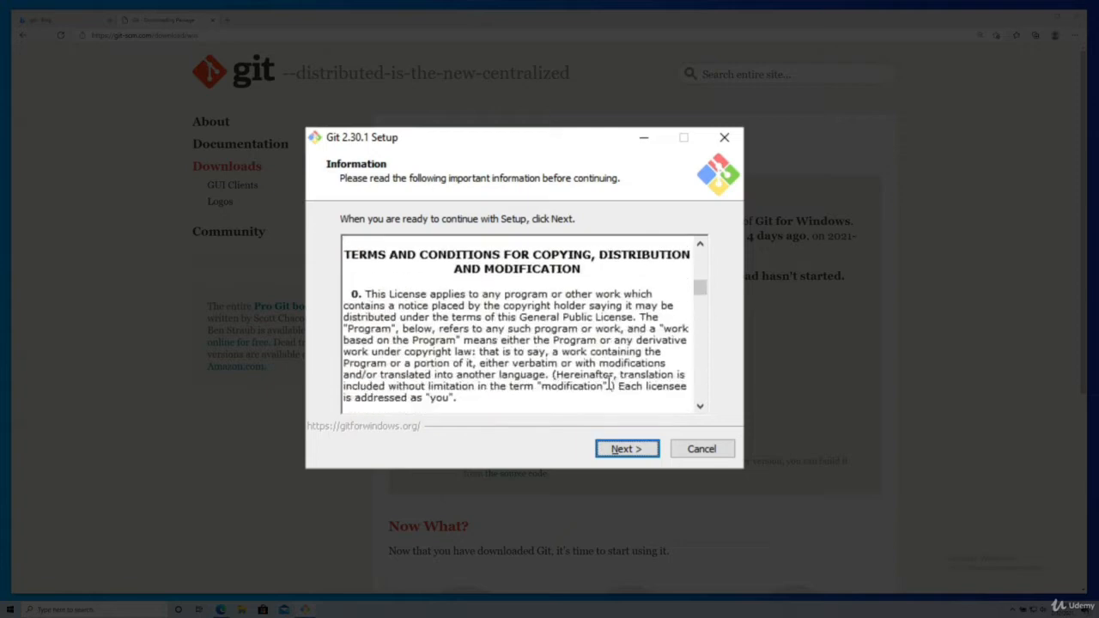
scroll(702, 343, down, 20)
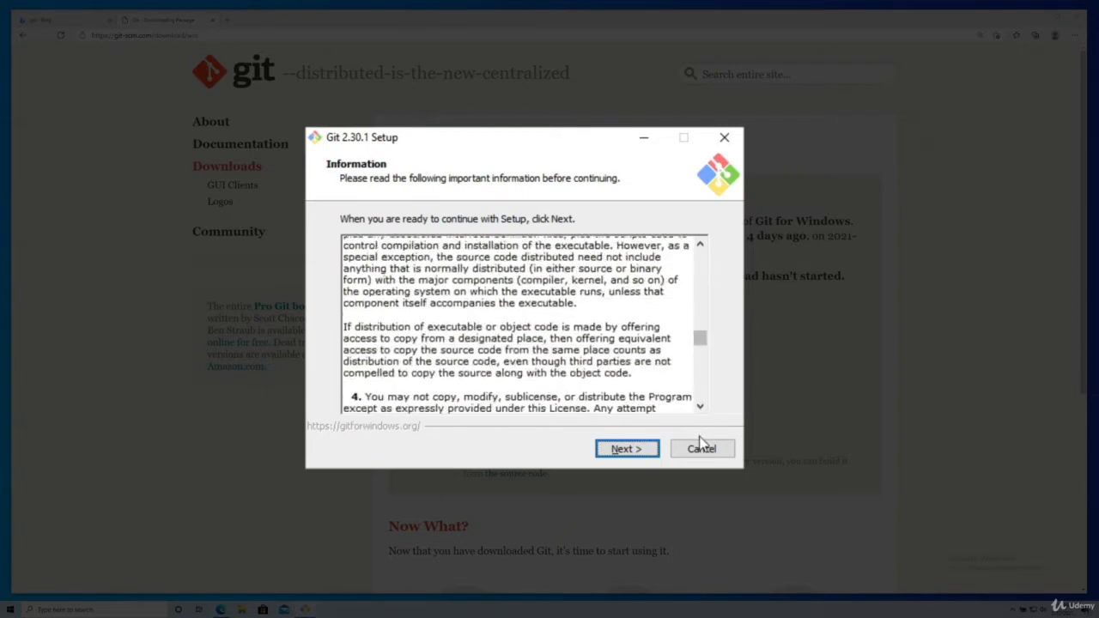
click(653, 451)
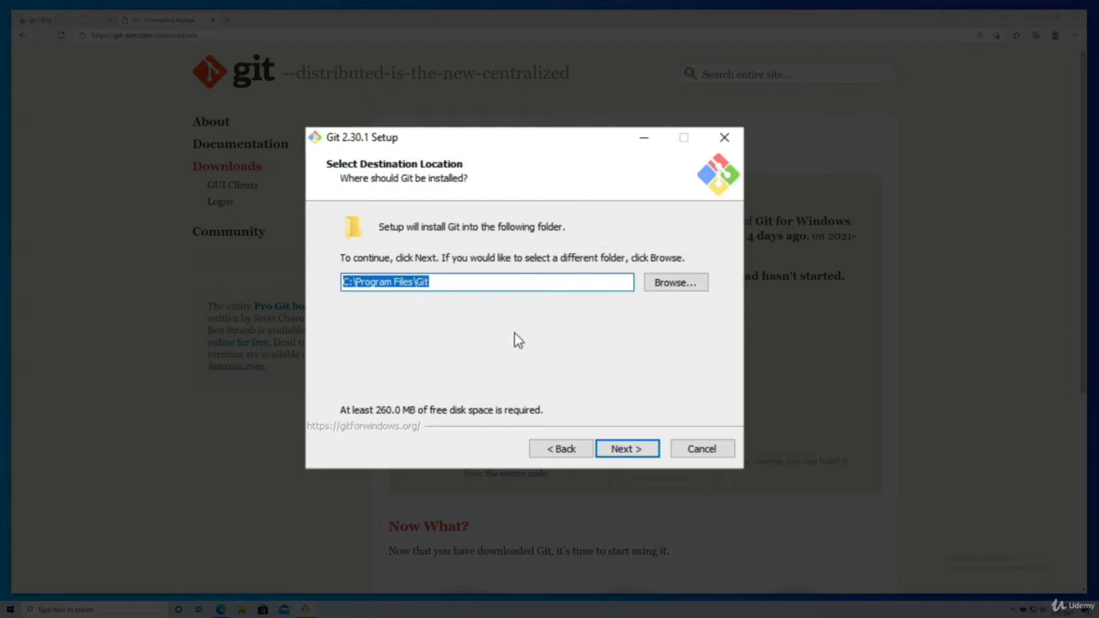
Accept the destination folder C:\Program Files\Git, the preselected components and the Git Start Menu folder.
key(Return)
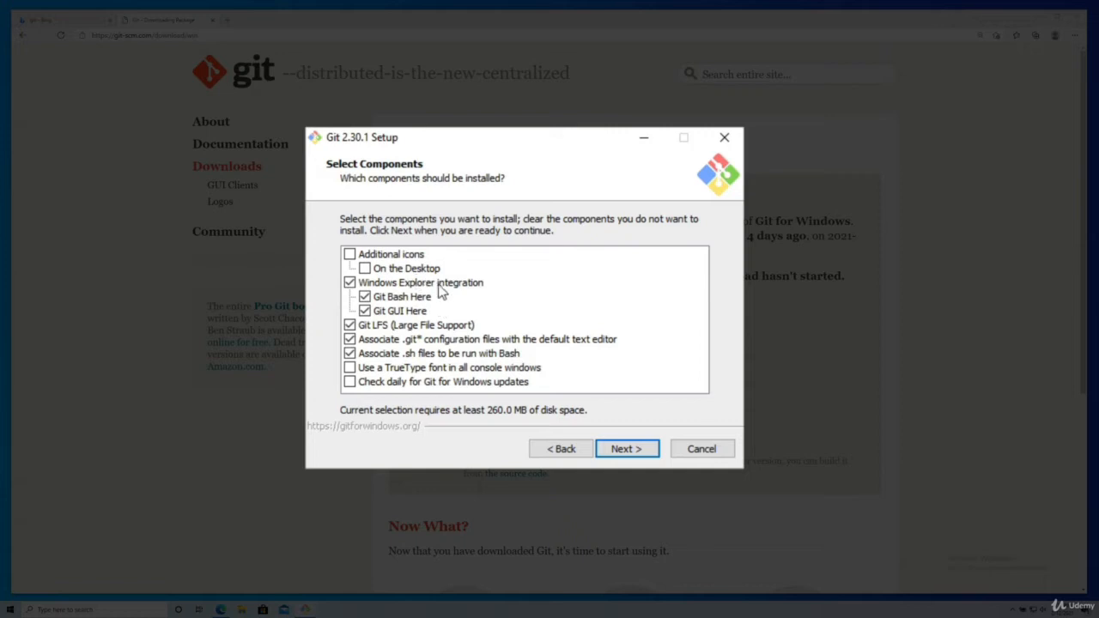
click(633, 456)
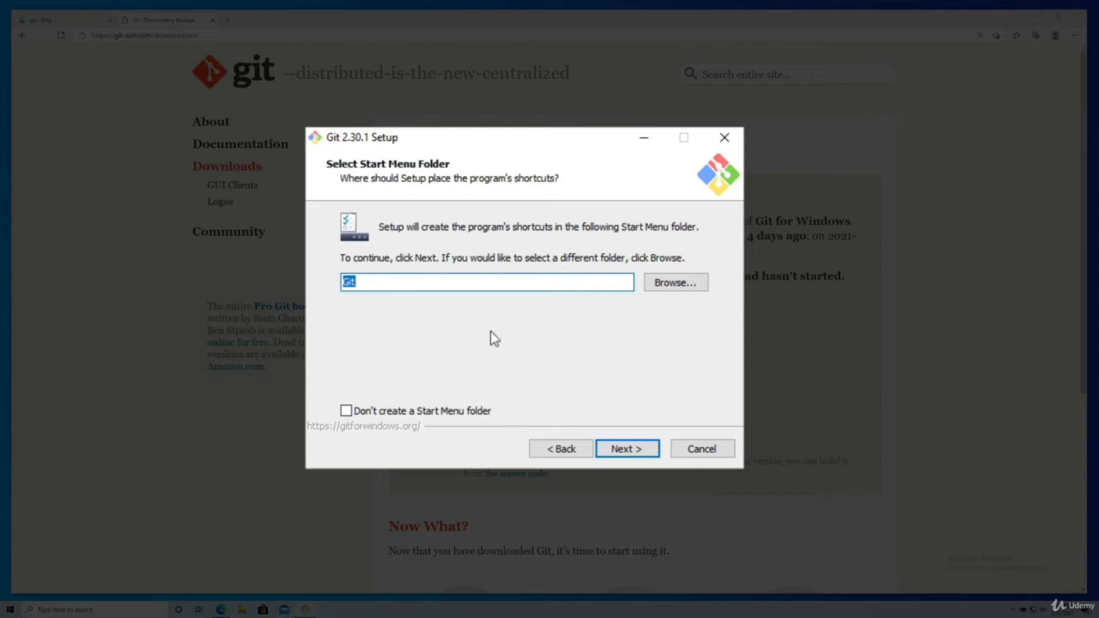
click(622, 450)
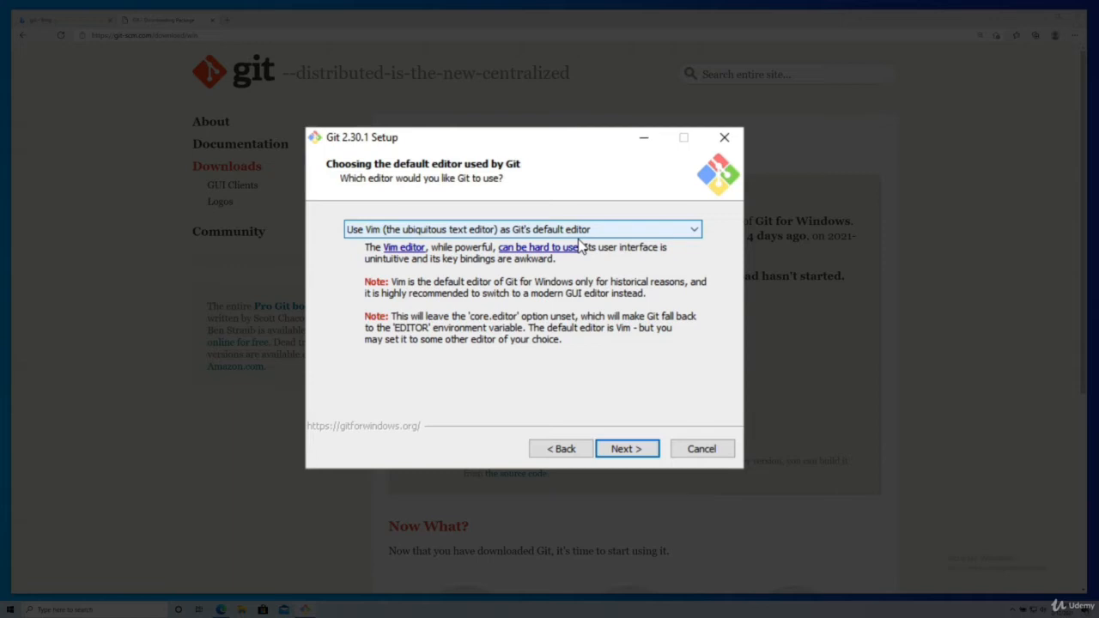
Choose Visual Studio Code as Git's default editor and download its stable Windows build from the Visual Studio Code website.
click(615, 234)
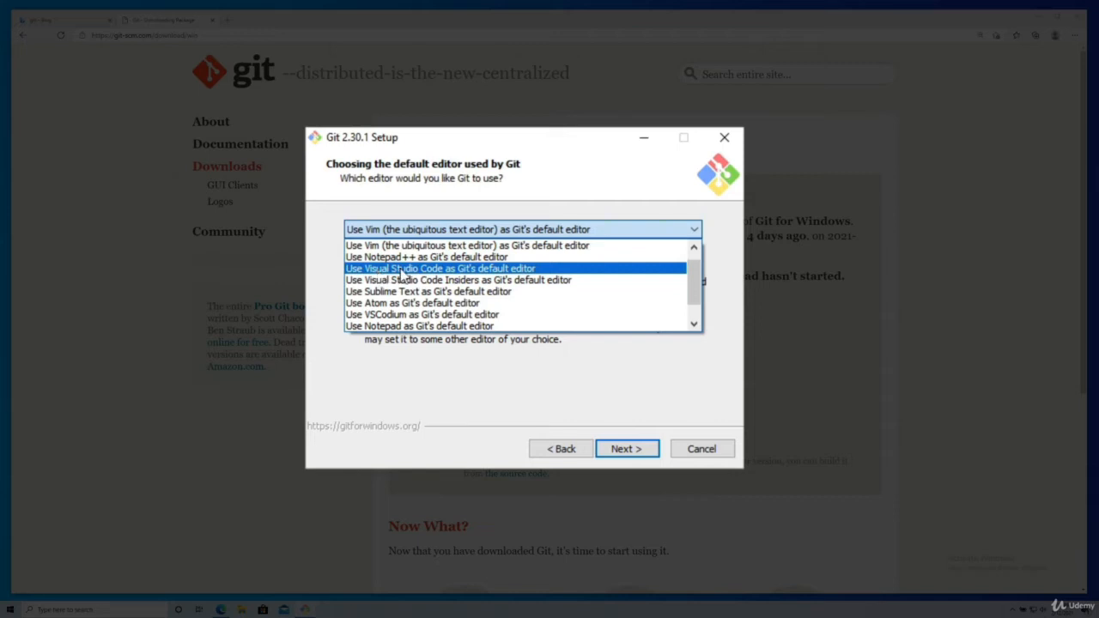
click(504, 270)
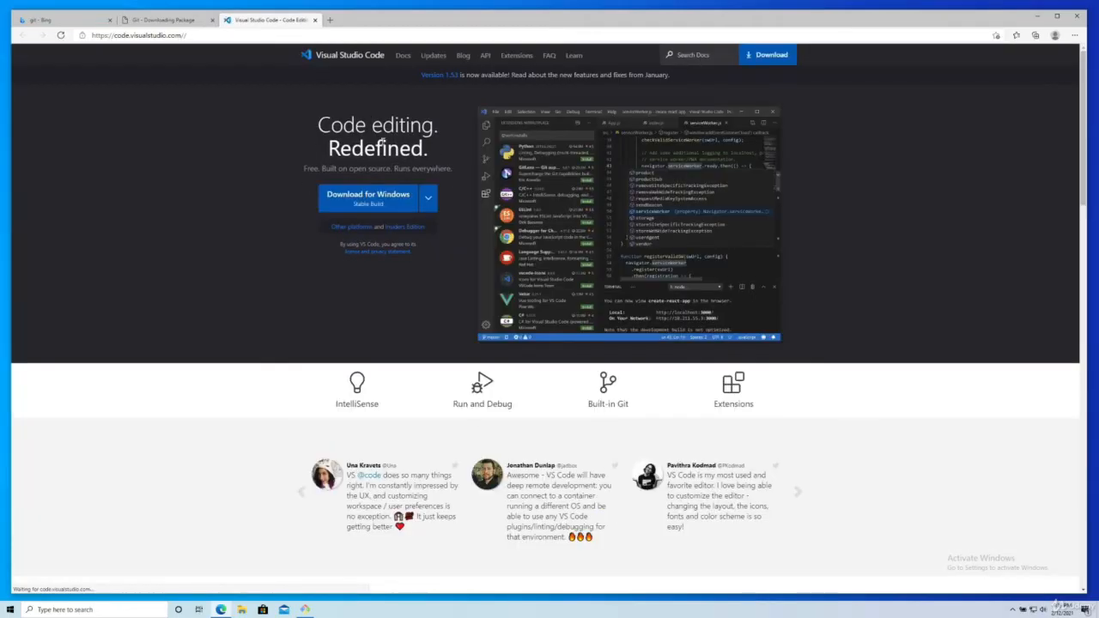
click(393, 203)
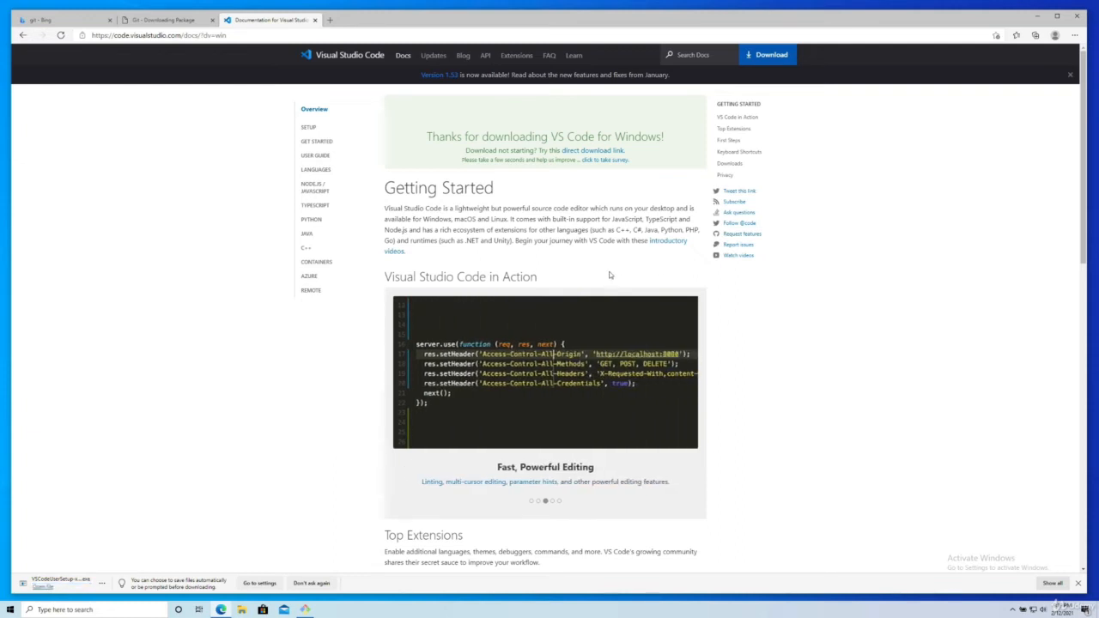
Run the Visual Studio Code installer, accept its license agreement, and keep the default destination and Start Menu folders.
click(67, 579)
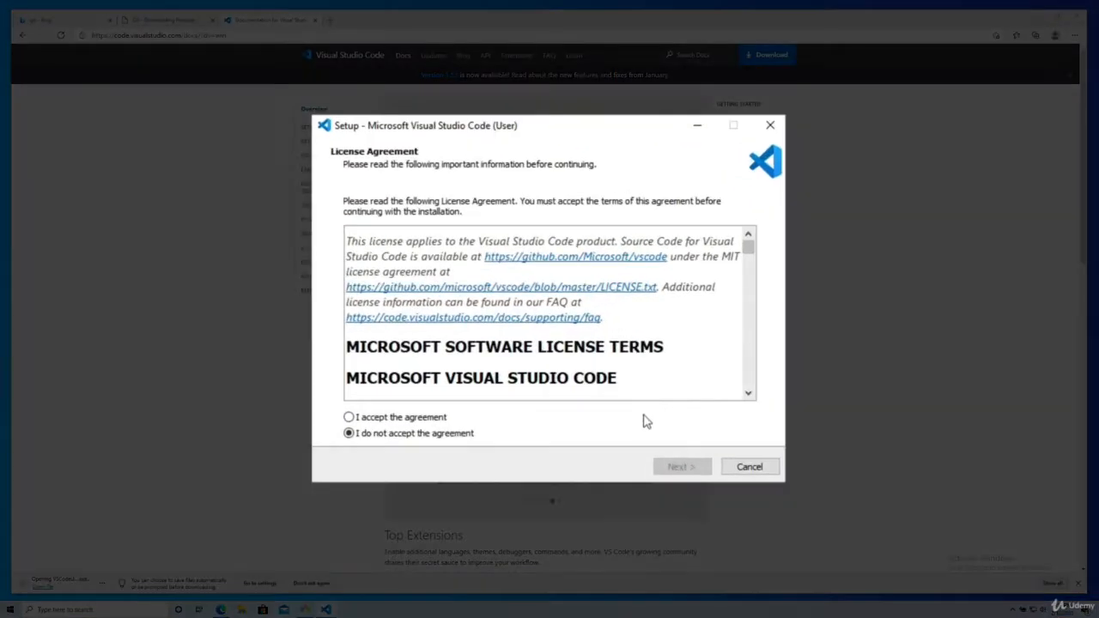
click(423, 419)
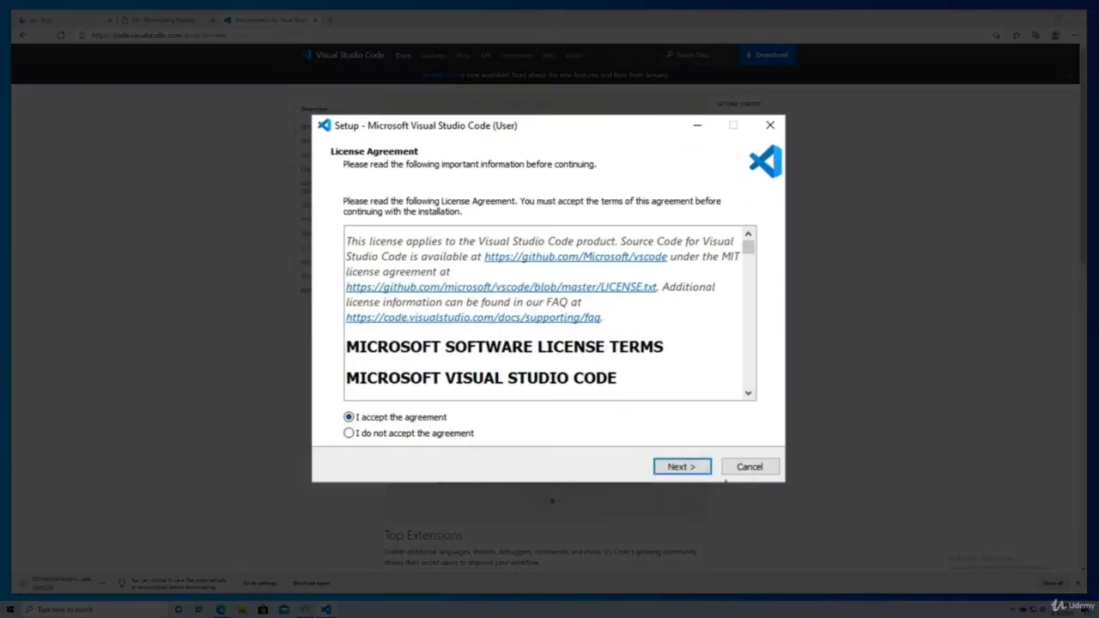
click(698, 469)
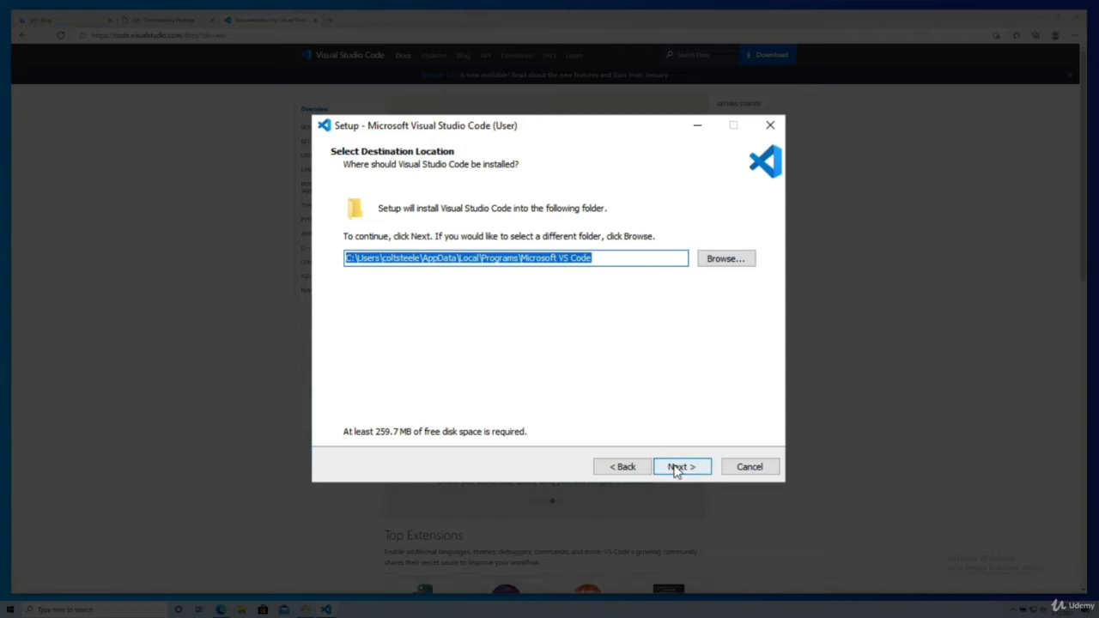
click(677, 468)
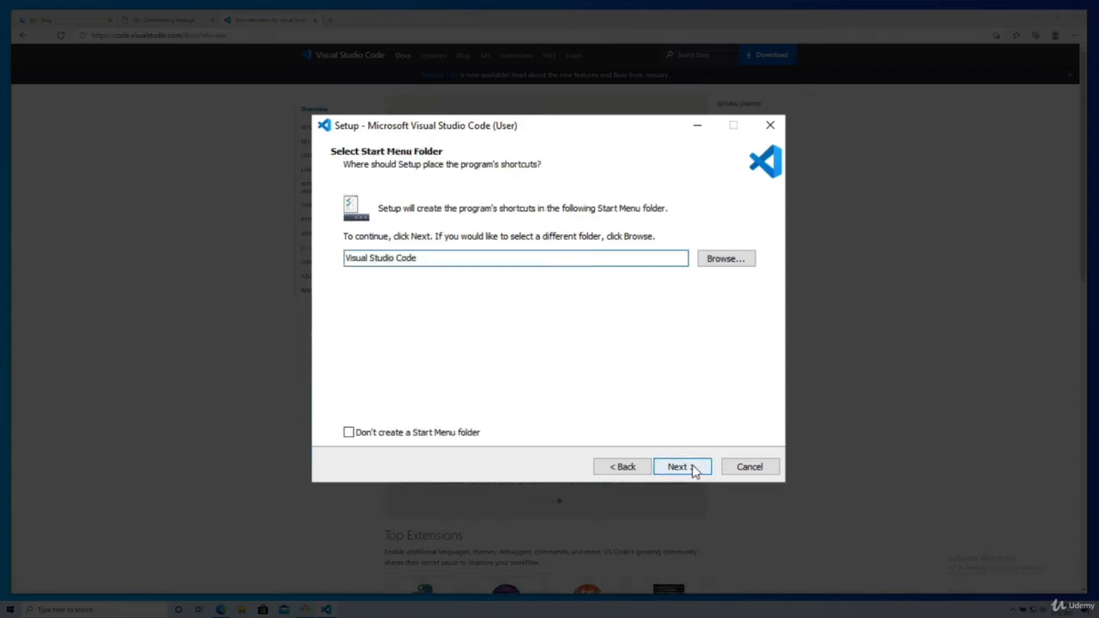
click(692, 469)
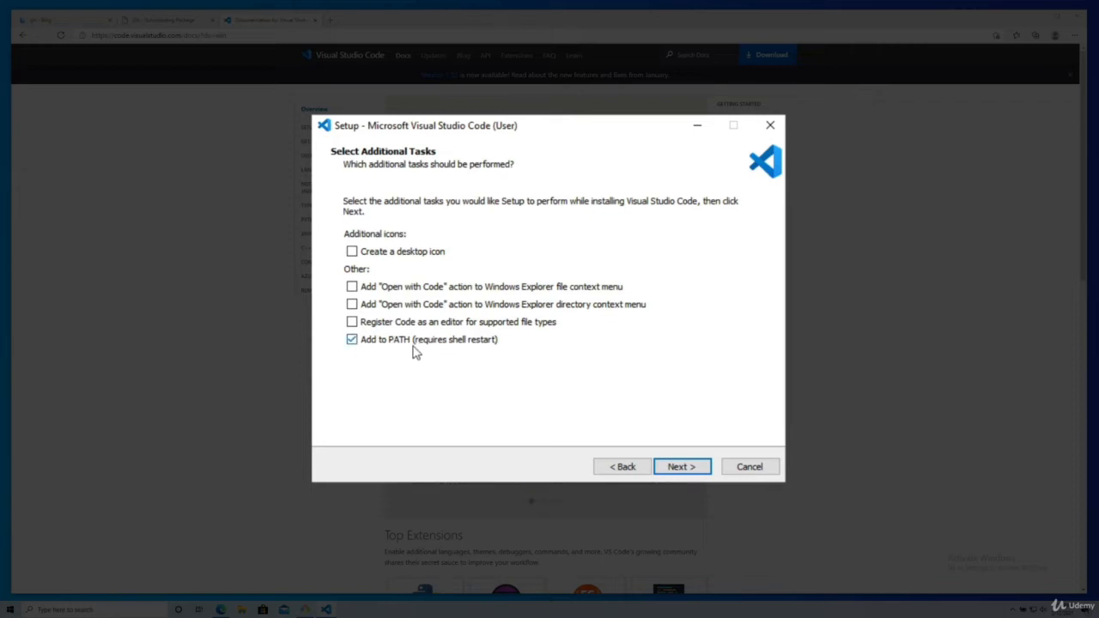
Register Code as an editor for supported file types, keep Add to PATH enabled, and install Visual Studio Code.
click(352, 323)
click(692, 469)
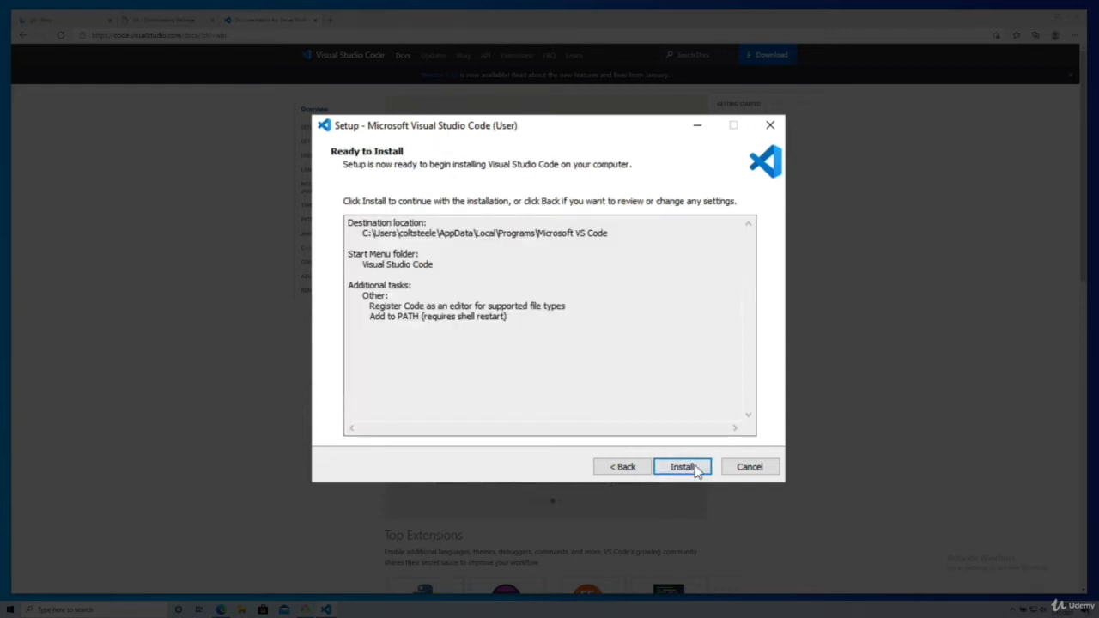
click(694, 467)
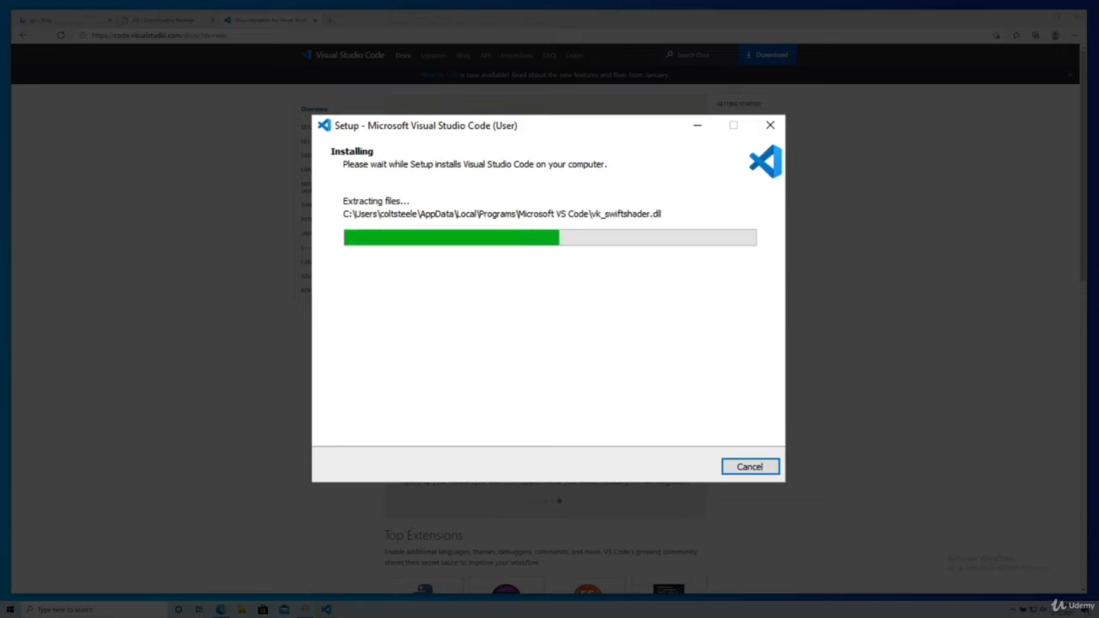
Bring back the Git setup window and finish the Visual Studio Code setup without launching the editor.
mouse_move(305, 610)
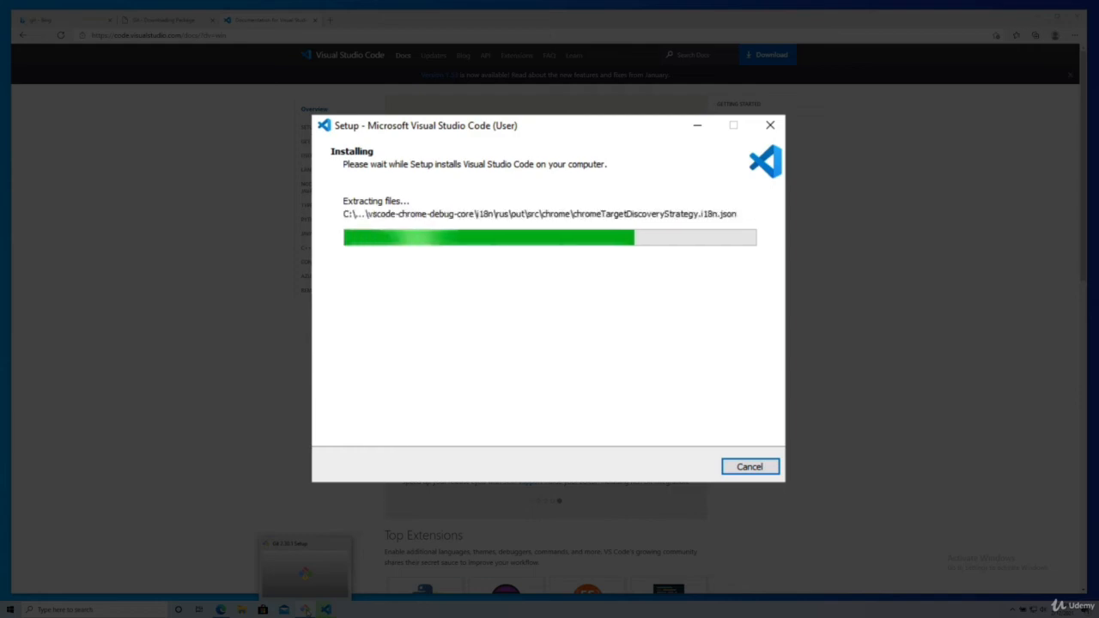
click(305, 571)
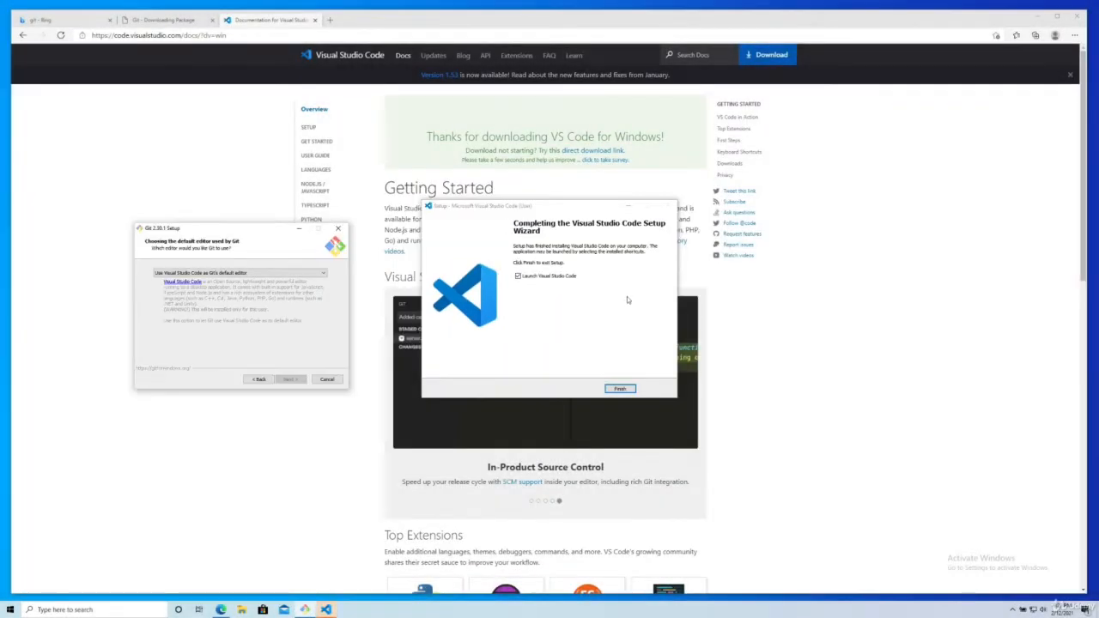
click(627, 300)
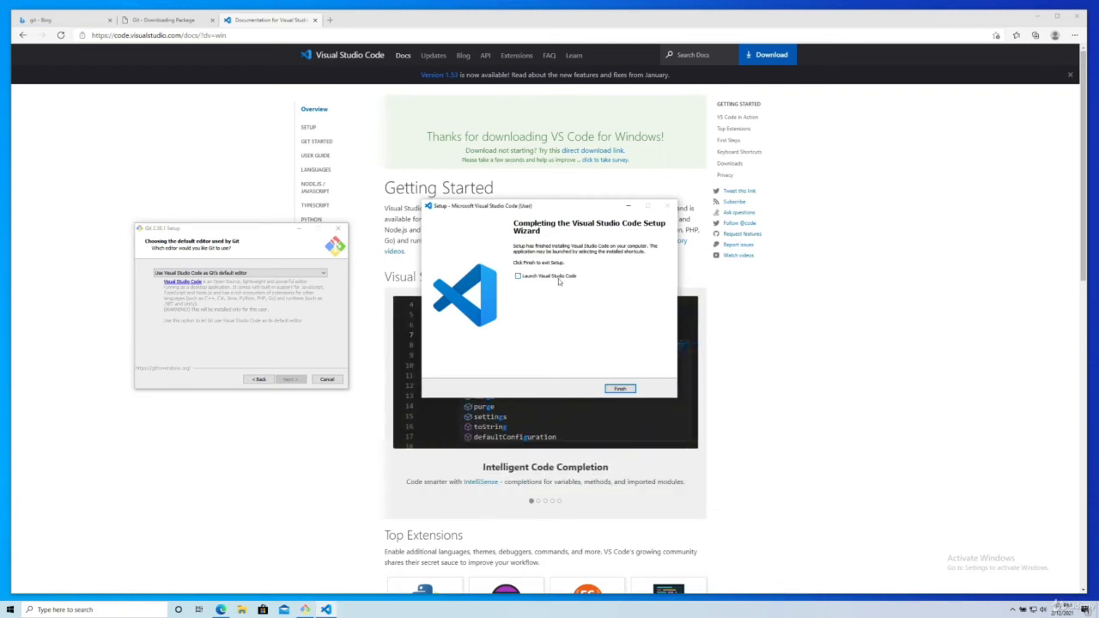
click(620, 389)
Reload the default editor page in Git setup and continue with Visual Studio Code as Git's default editor.
drag(266, 235, 539, 247)
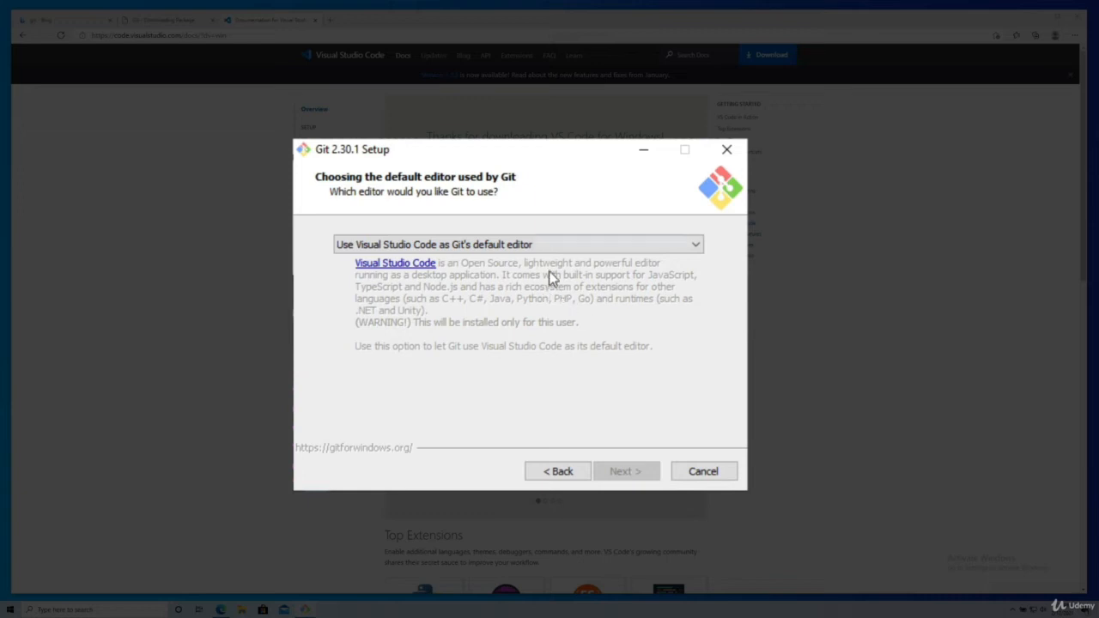
click(567, 471)
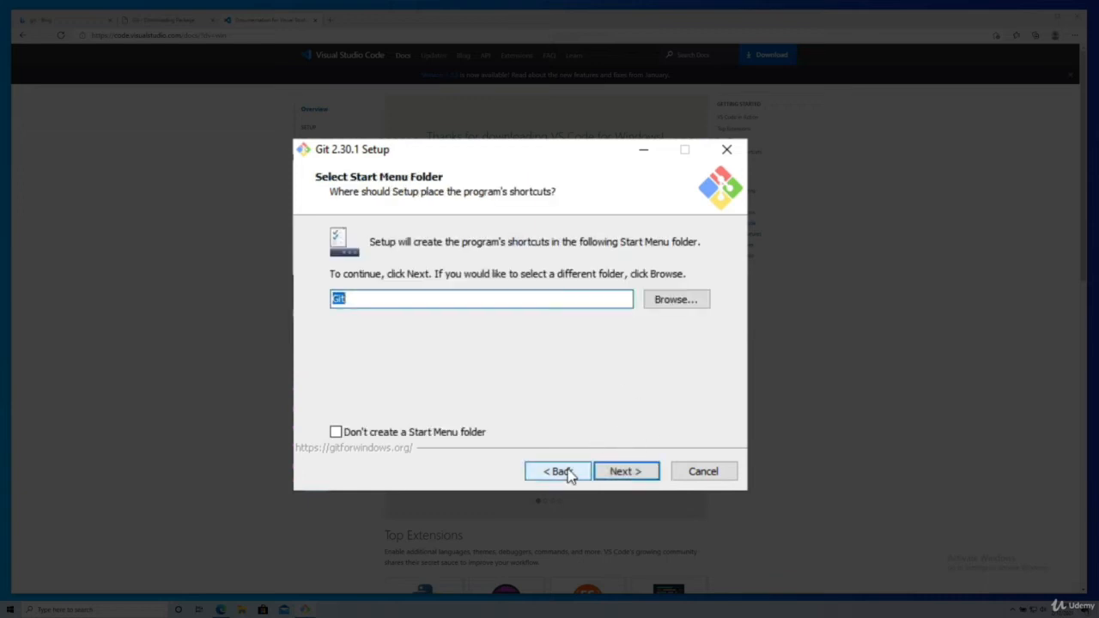
click(626, 471)
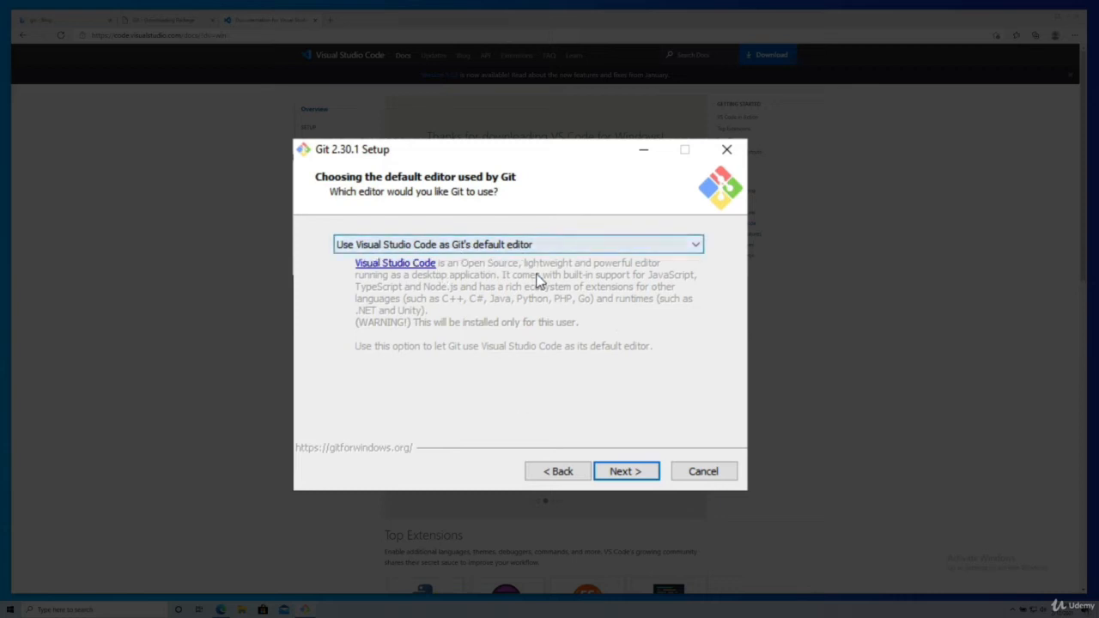
click(624, 470)
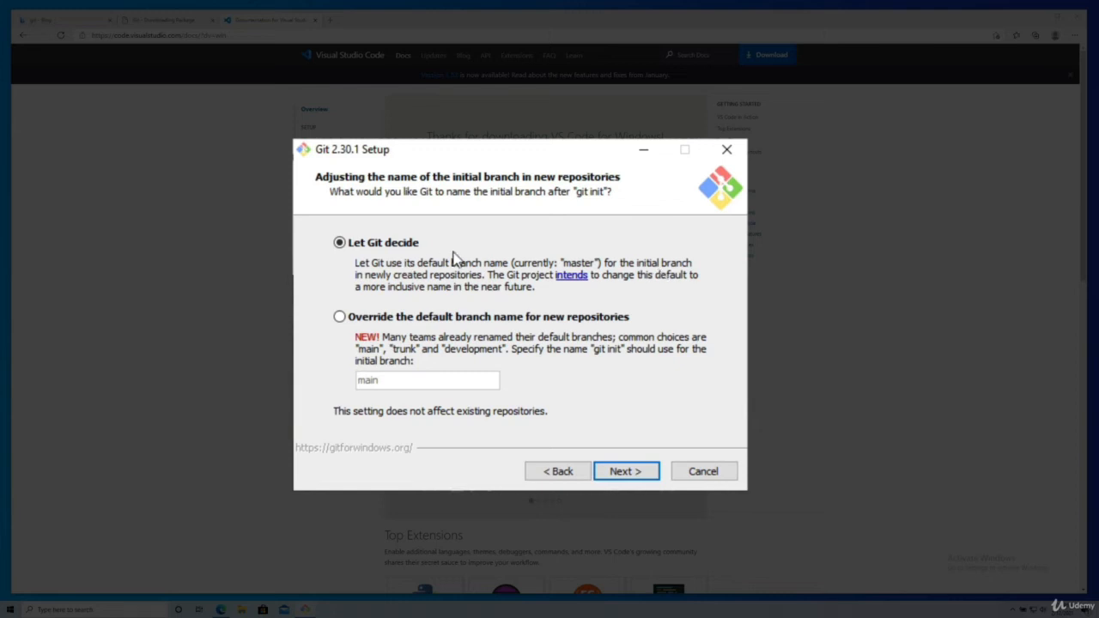
Accept letting Git decide the branch name, the recommended command-line PATH option, the OpenSSL library, and Windows-style checkout with Unix-style commits.
click(631, 474)
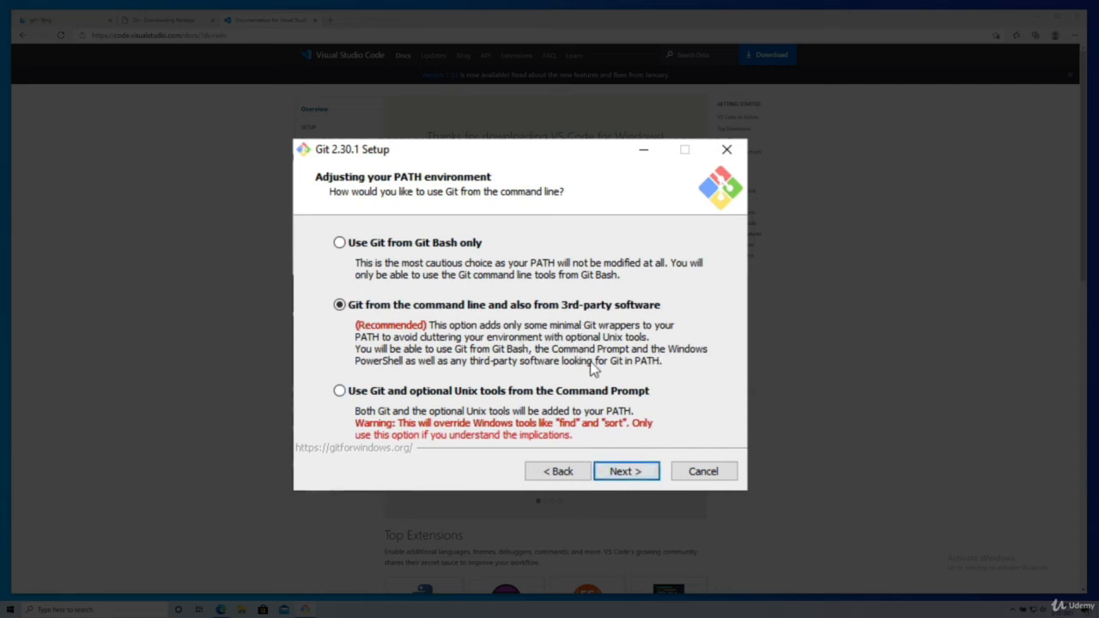
click(634, 478)
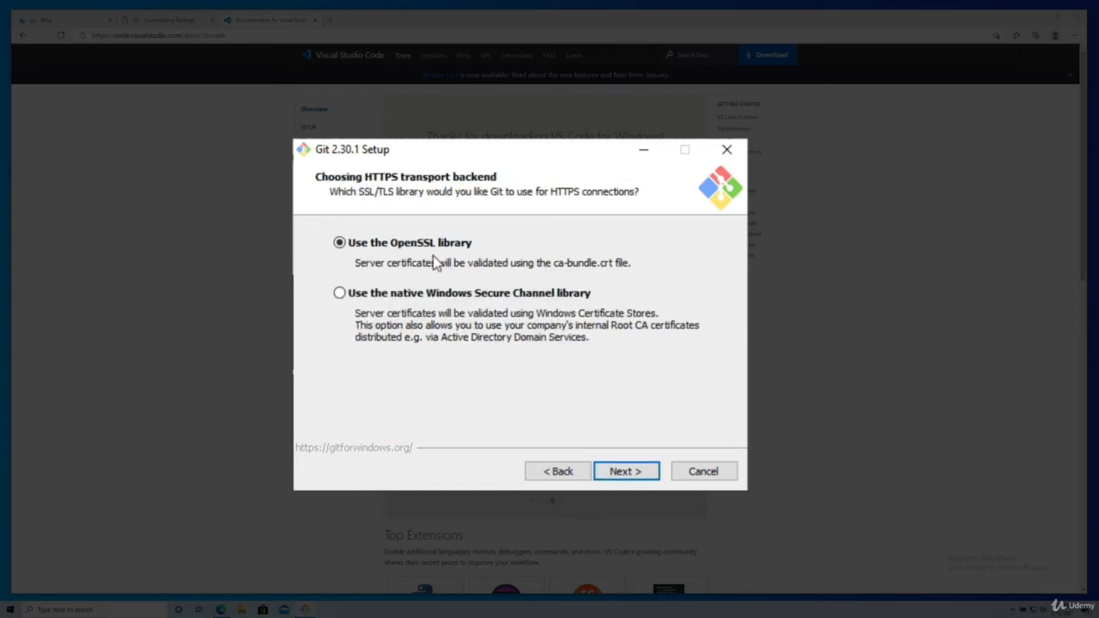
click(625, 474)
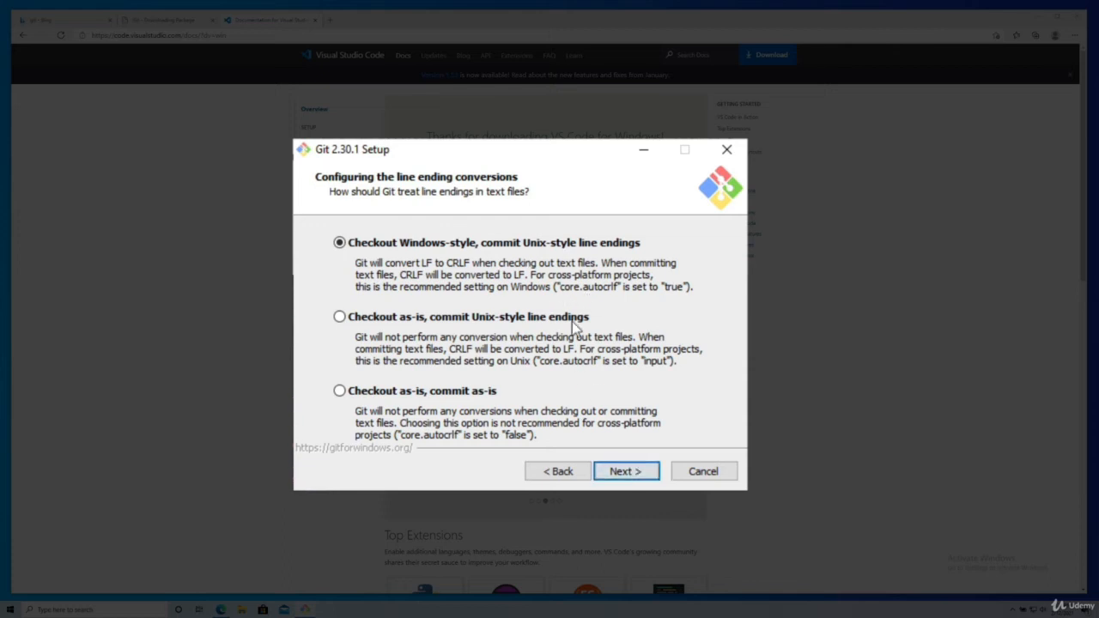
click(625, 478)
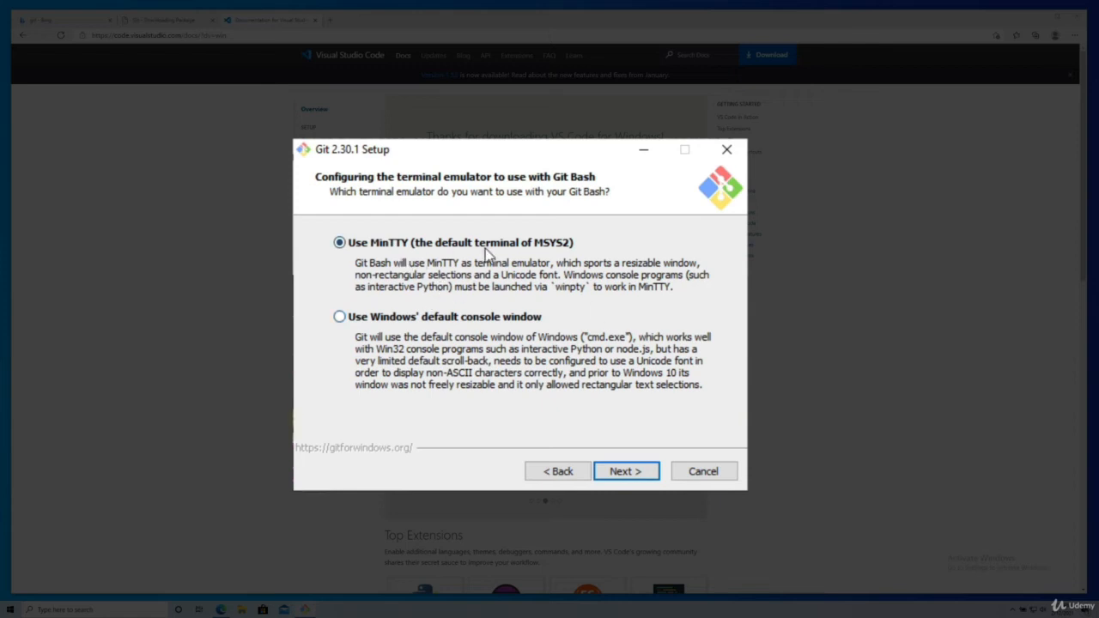
Keep MinTTY, default git pull behavior, Git Credential Manager Core and file system caching, and install Git without pseudo console support.
click(640, 471)
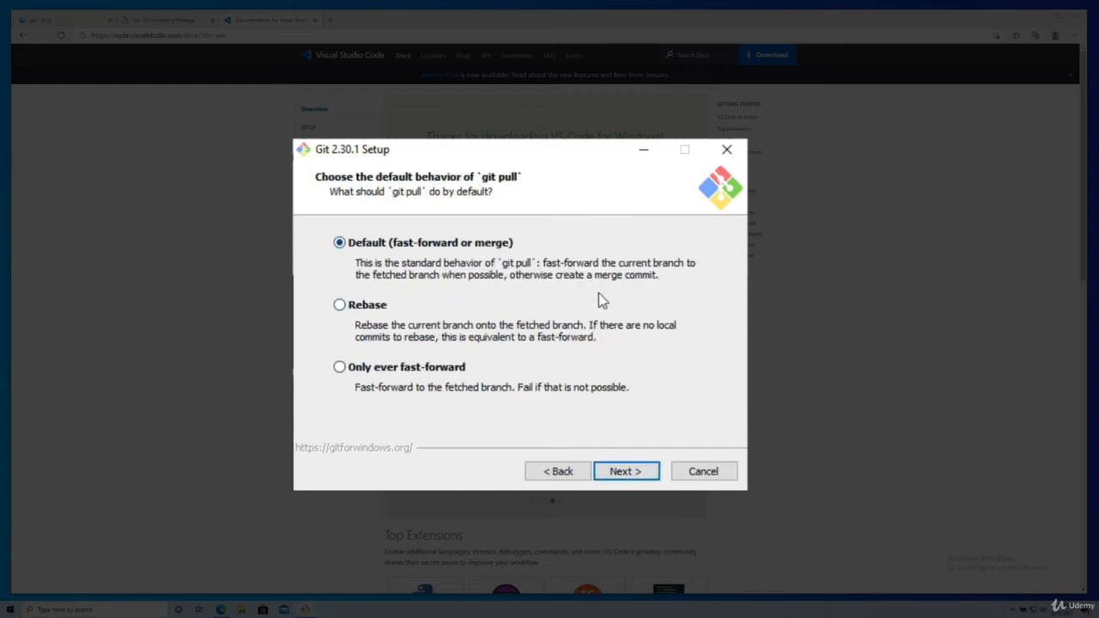
click(638, 474)
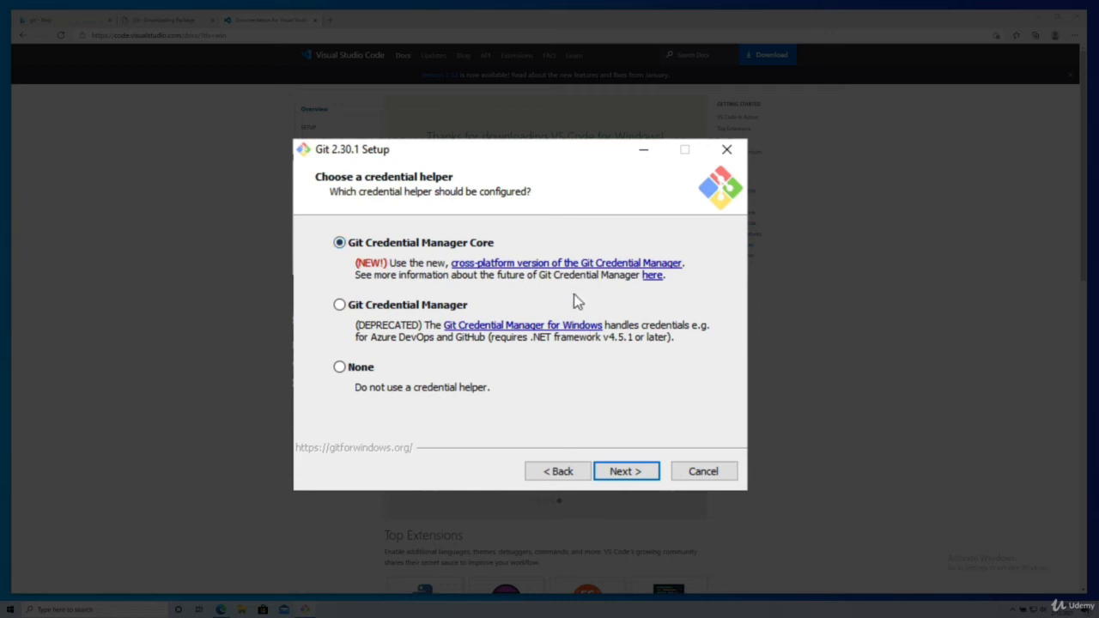
click(639, 474)
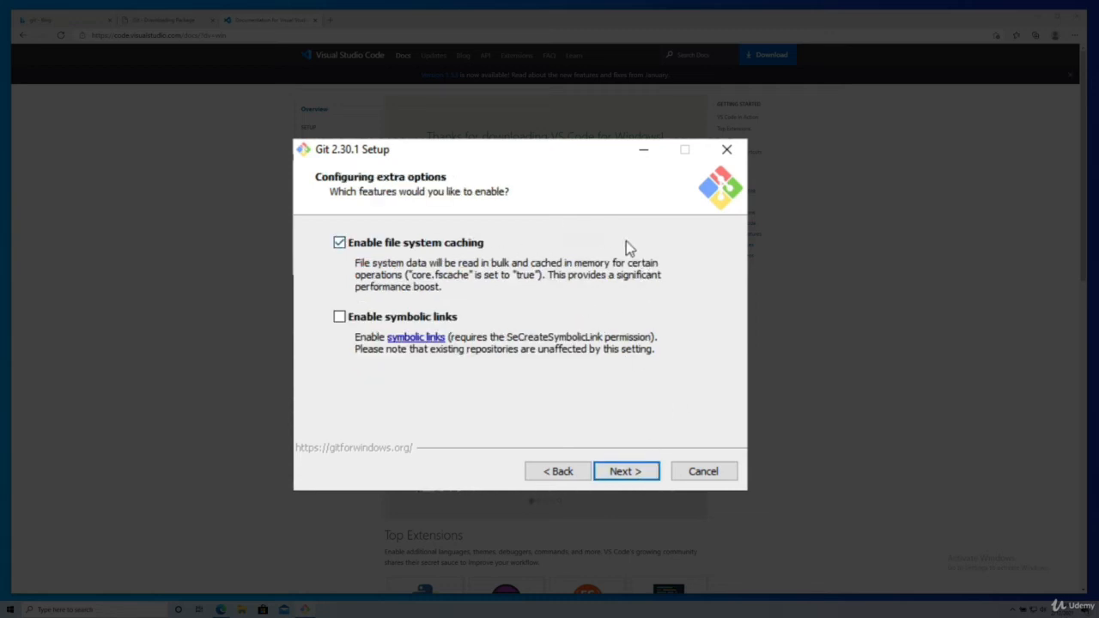
click(636, 477)
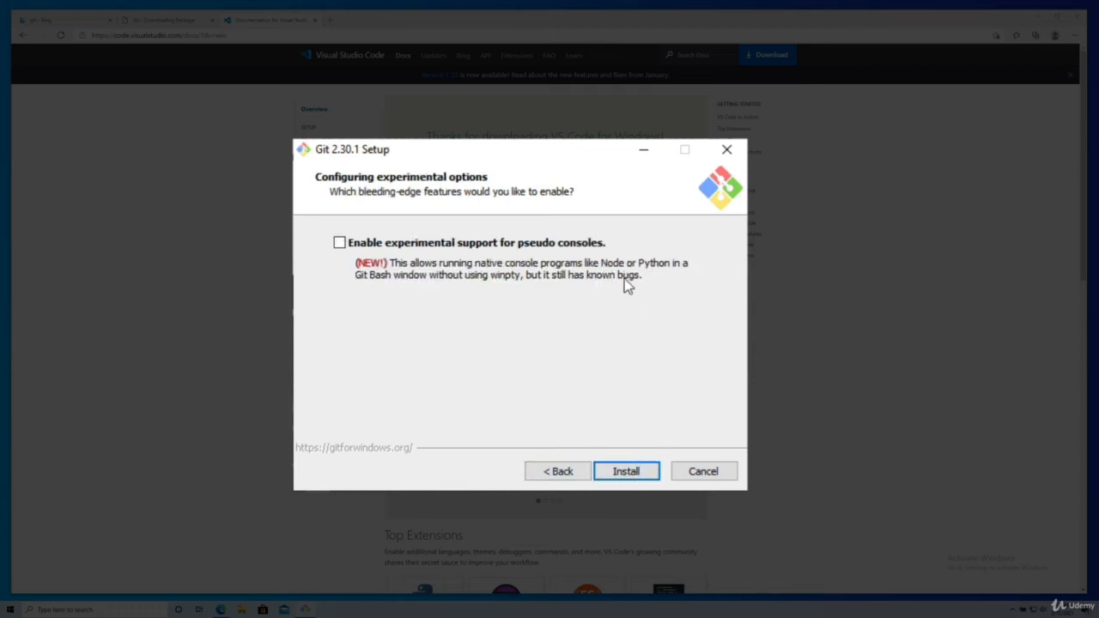
click(626, 472)
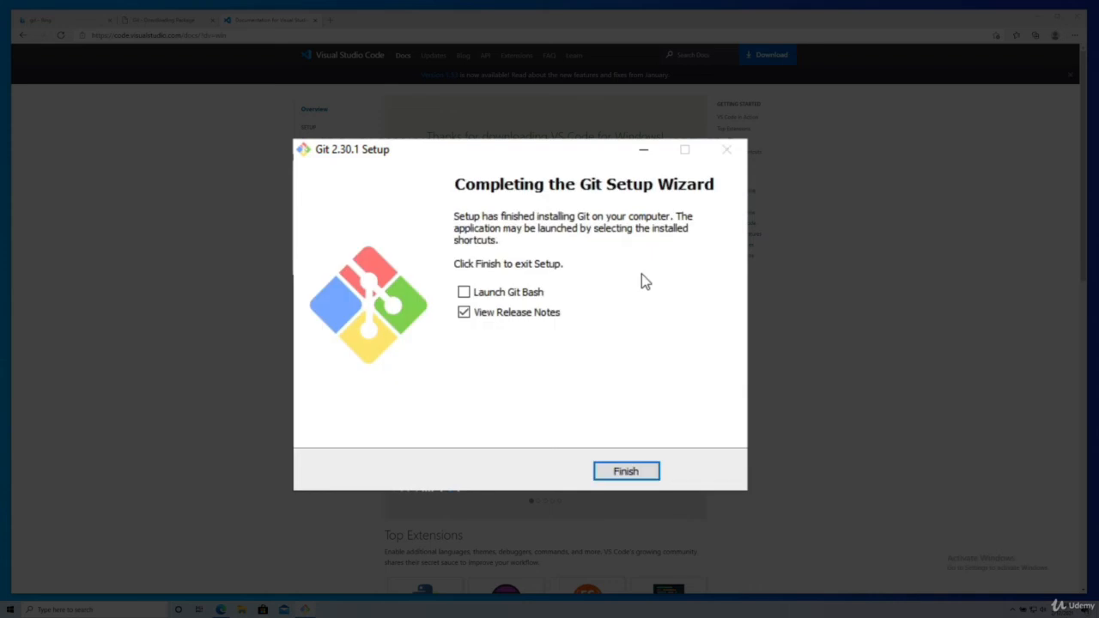
Finish the Git setup with Git Bash set to launch and the release notes option turned off.
click(496, 294)
click(503, 319)
click(622, 468)
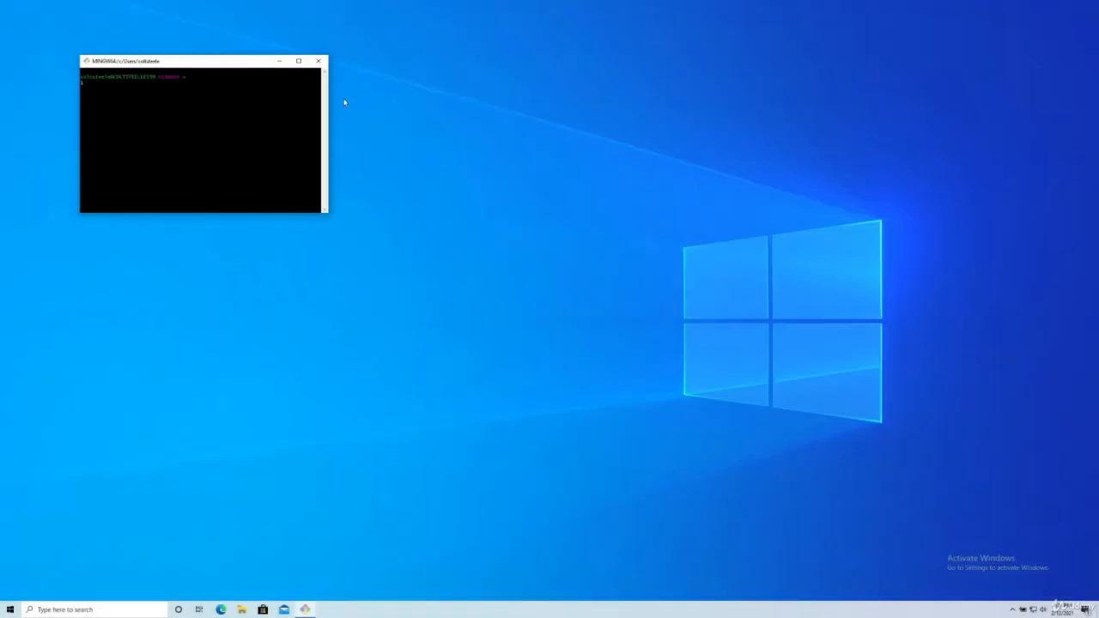
Enlarge the Git Bash terminal text considerably and maximize its window.
key(ctrl+plus)
key(ctrl+plus)
key(ctrl+plus)
key(ctrl+plus)
key(ctrl+plus)
key(ctrl+plus)
key(ctrl+plus)
key(ctrl+plus)
key(ctrl+plus)
key(ctrl+plus)
key(ctrl+plus)
key(ctrl+plus)
key(ctrl+plus)
key(ctrl+plus)
key(ctrl+plus)
click(299, 61)
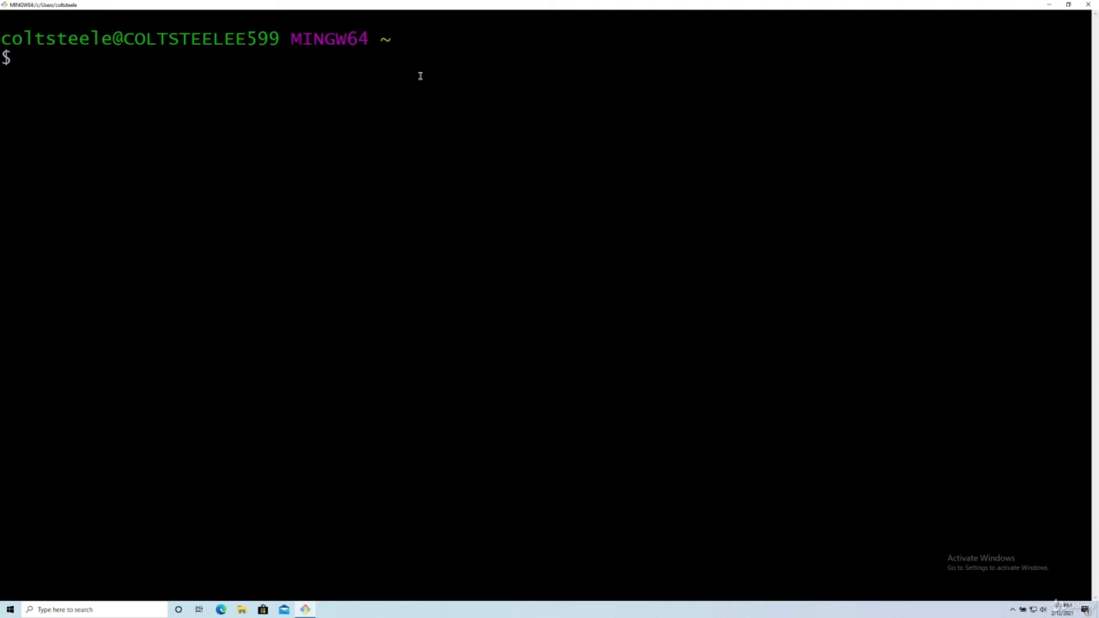
Check the installed Git version by running git --version in Git Bash.
text(git --versio)
key(BackSpace)
text(ion)
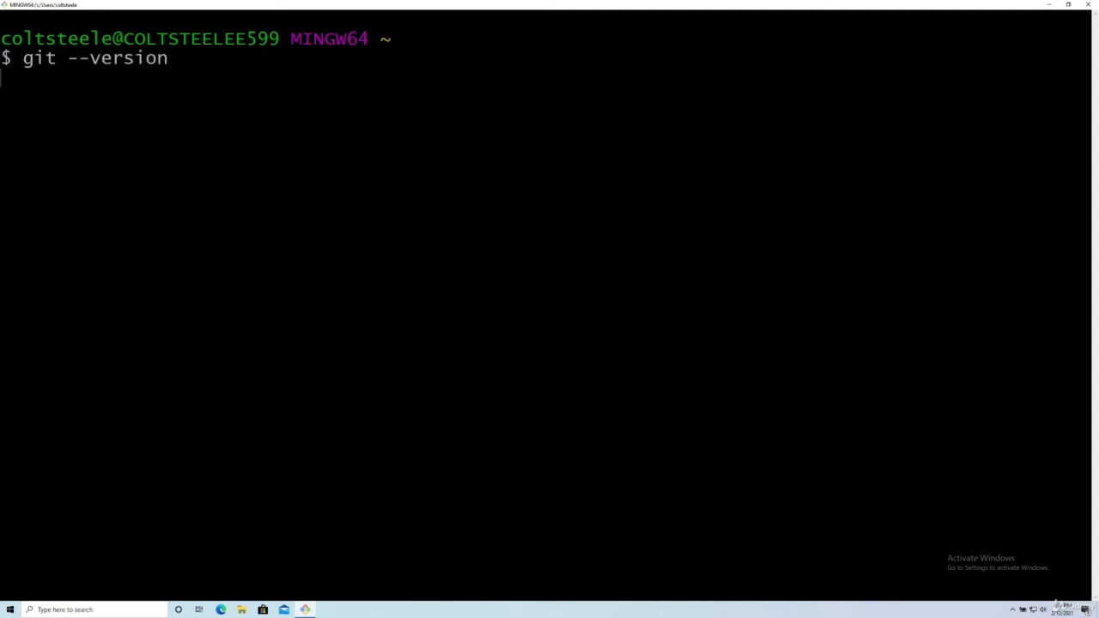
key(Return)
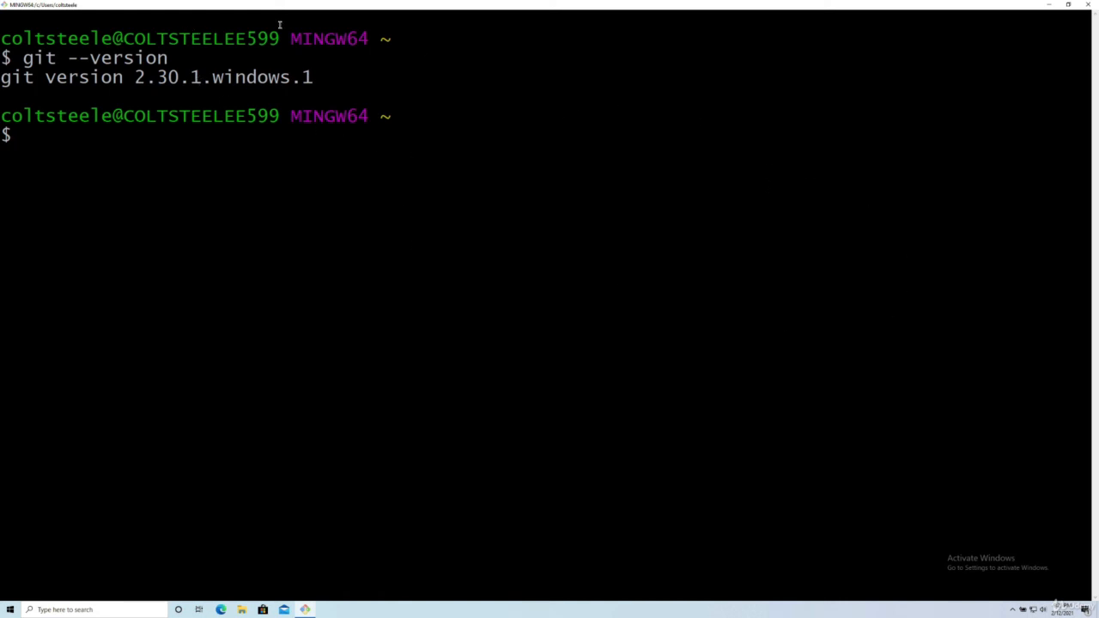
Close the terminal, reopen Git Bash by searching Windows for "git bash", and move its new window toward the middle of the desktop.
click(1088, 4)
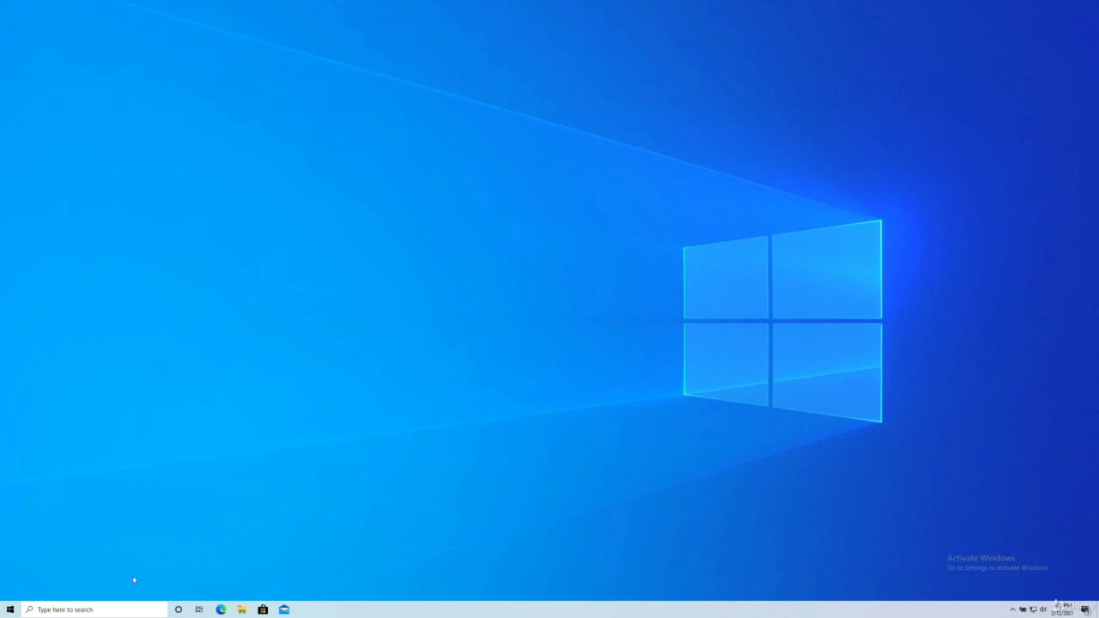
click(124, 606)
text(git bash)
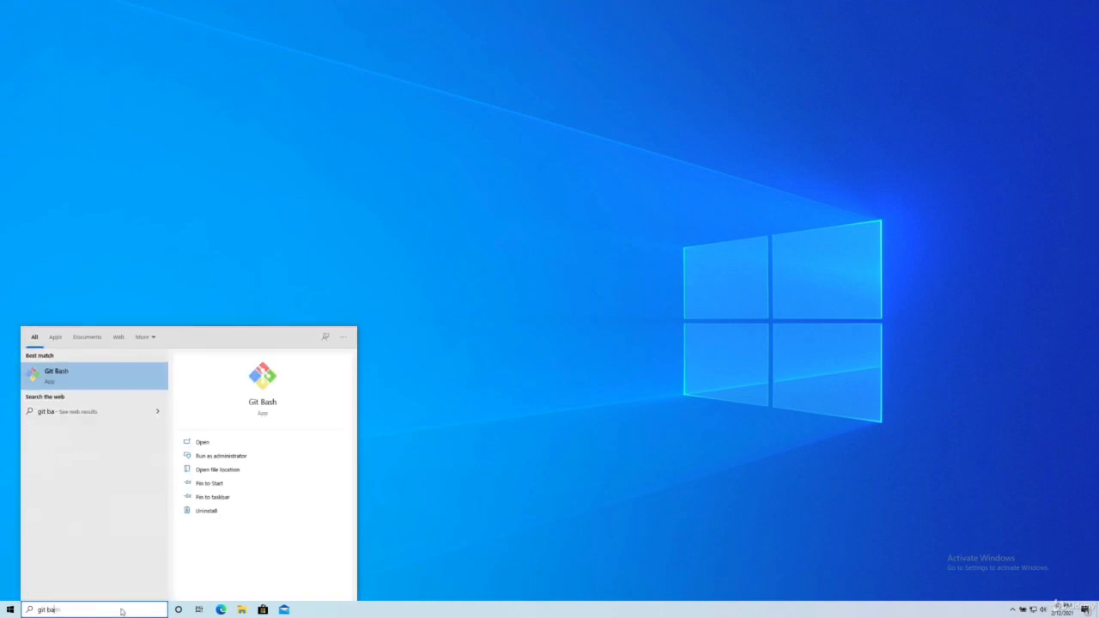
click(94, 376)
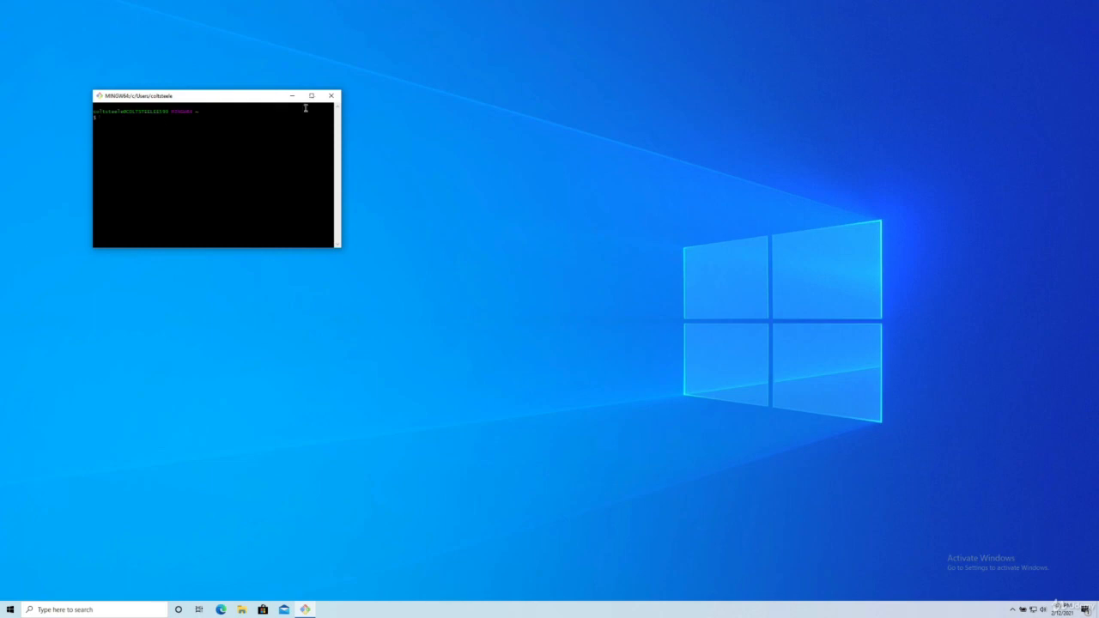
drag(235, 101, 349, 137)
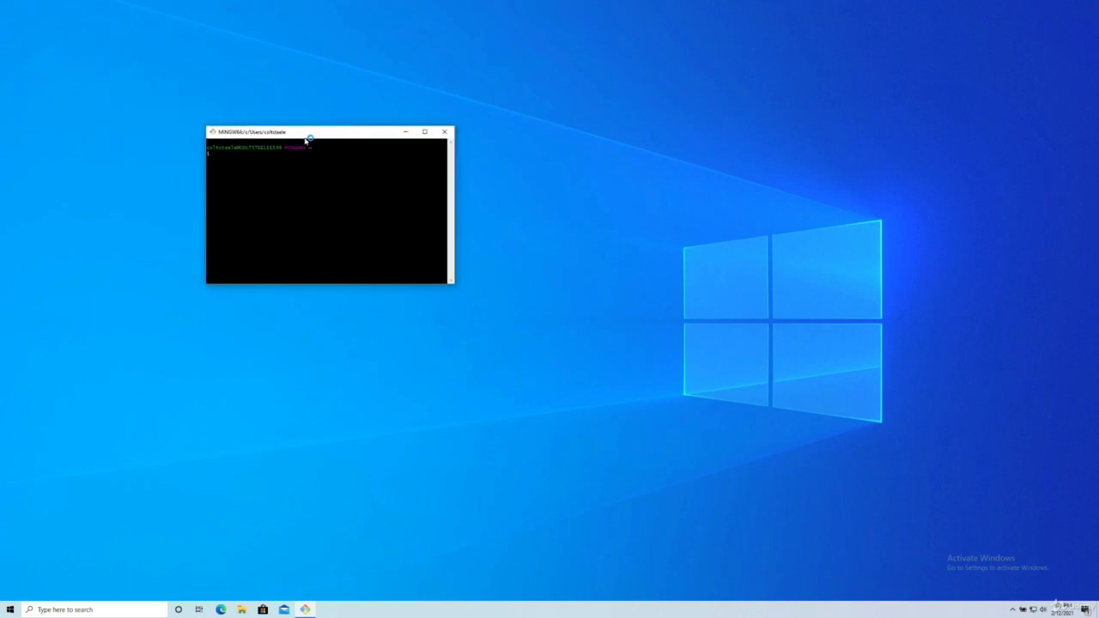